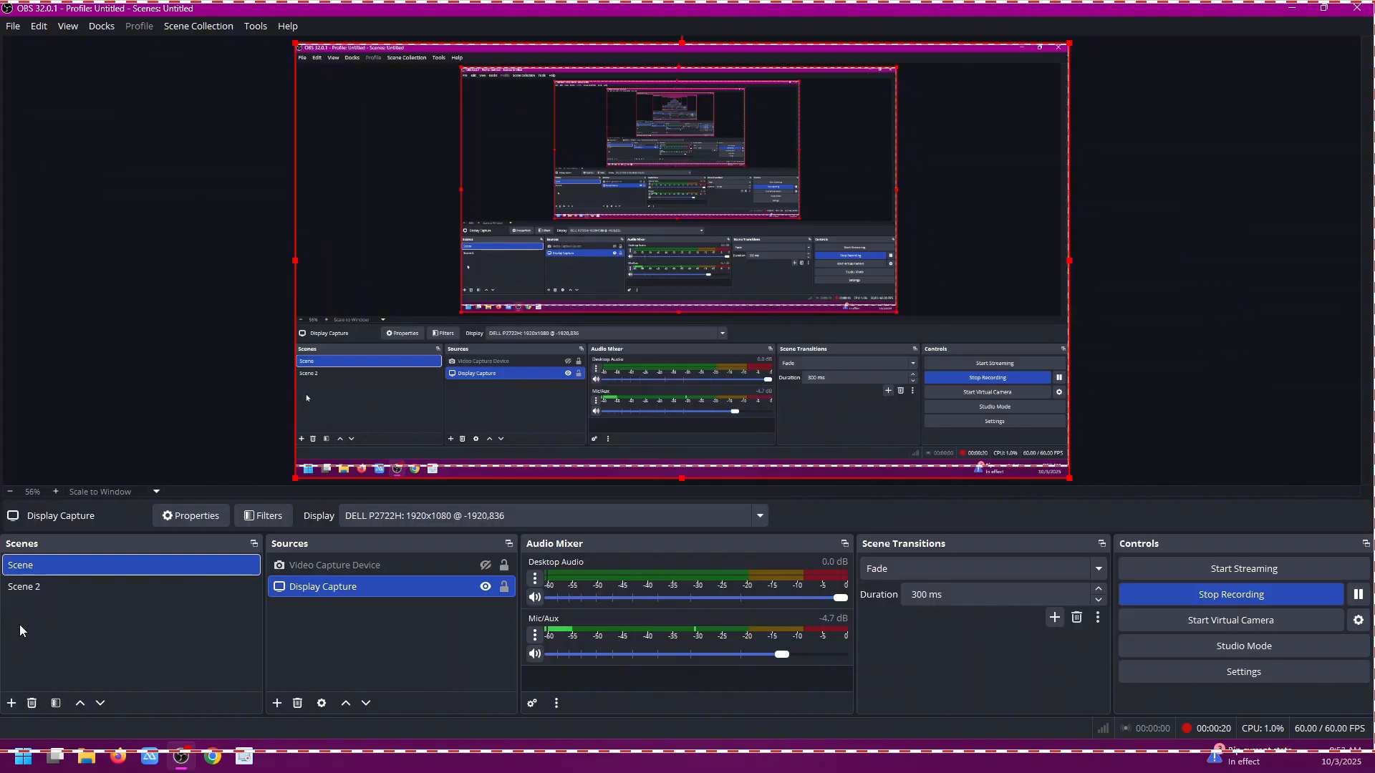
View Scene 2 and return to the first scene
left_click(33, 589)
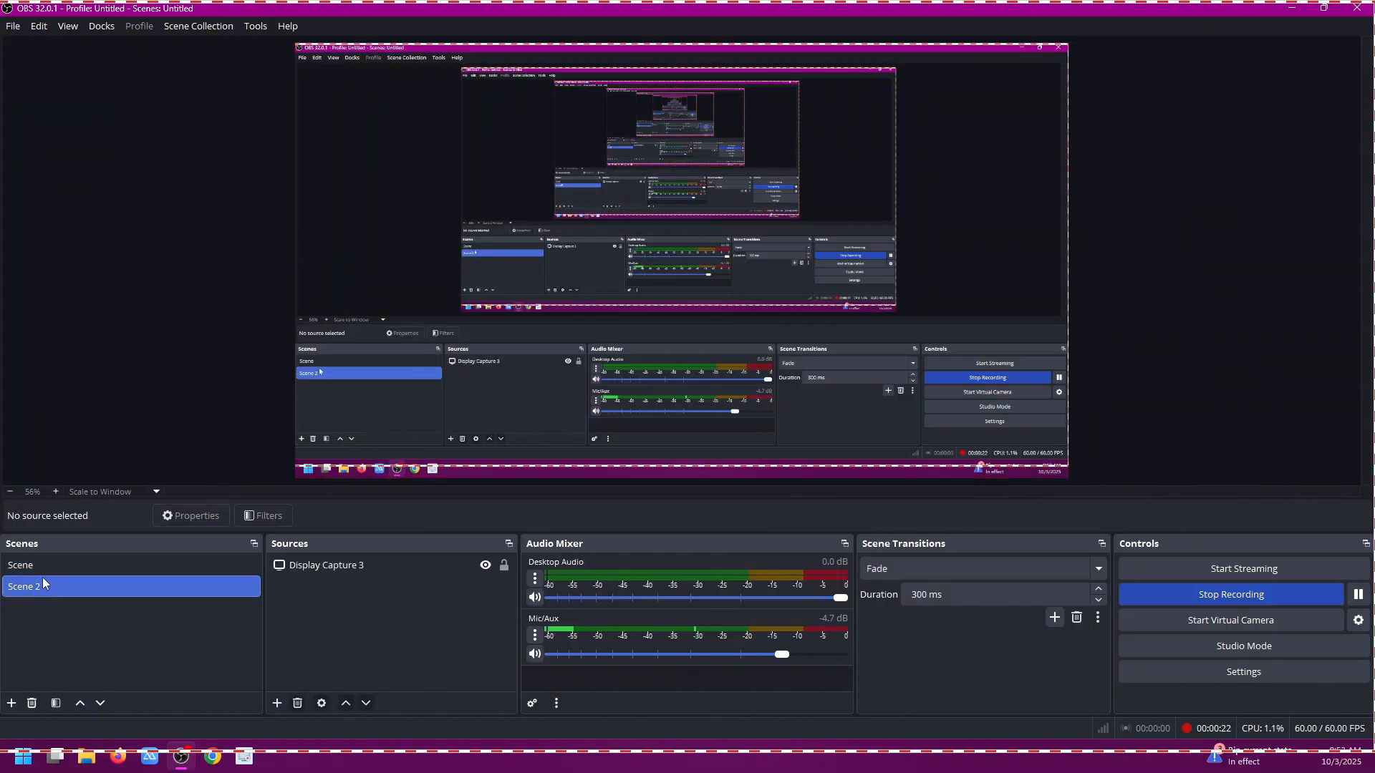
left_click(43, 573)
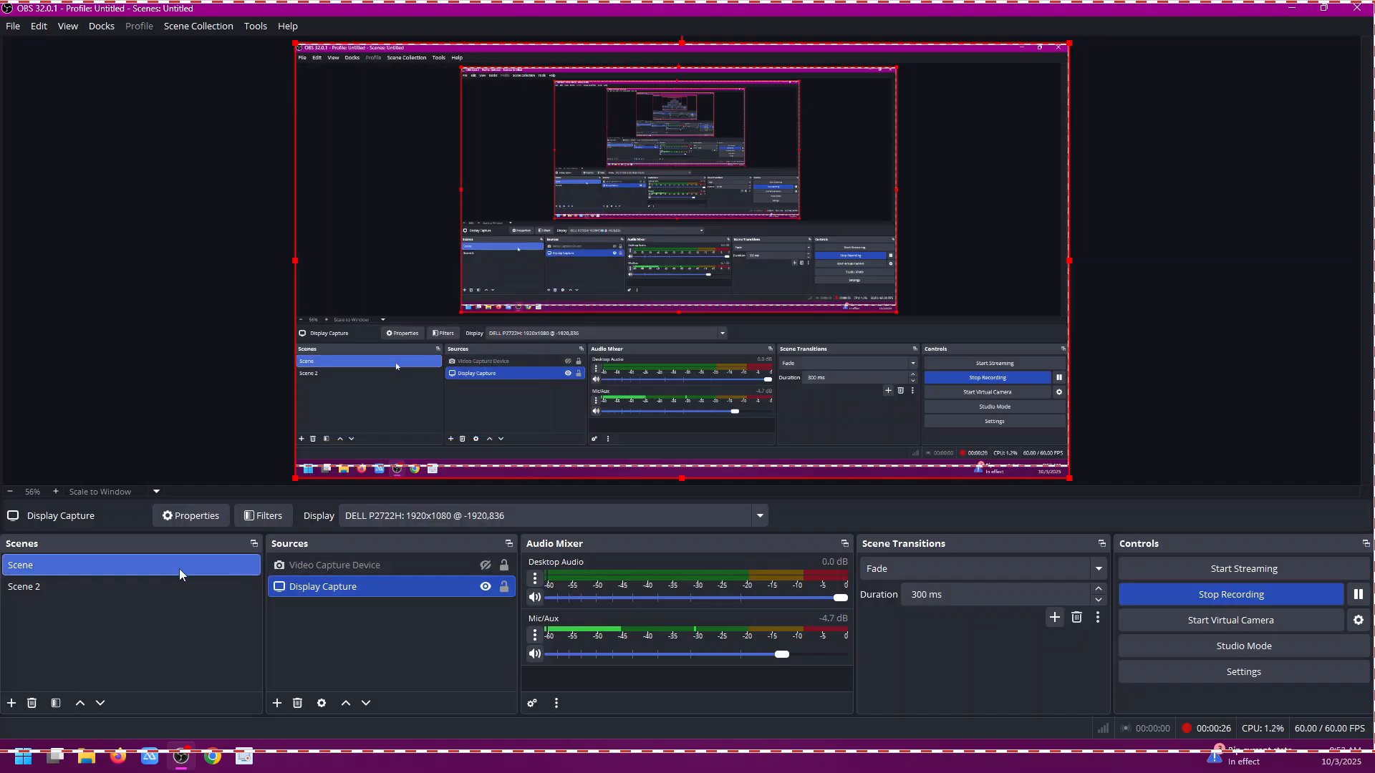
Toggle the visibility of the Video Capture Device source and of the Display Capture source, restoring each one's original state
left_click(312, 569)
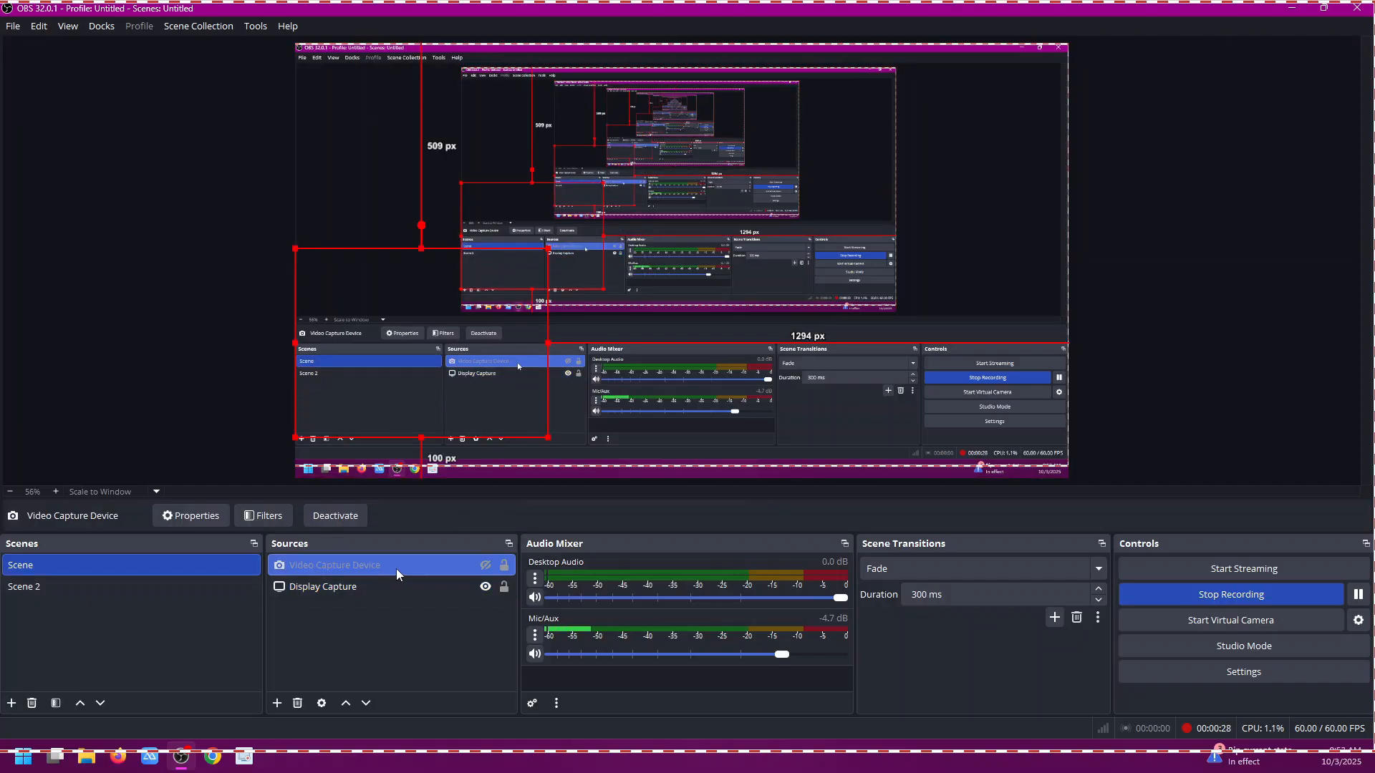
left_click(485, 565)
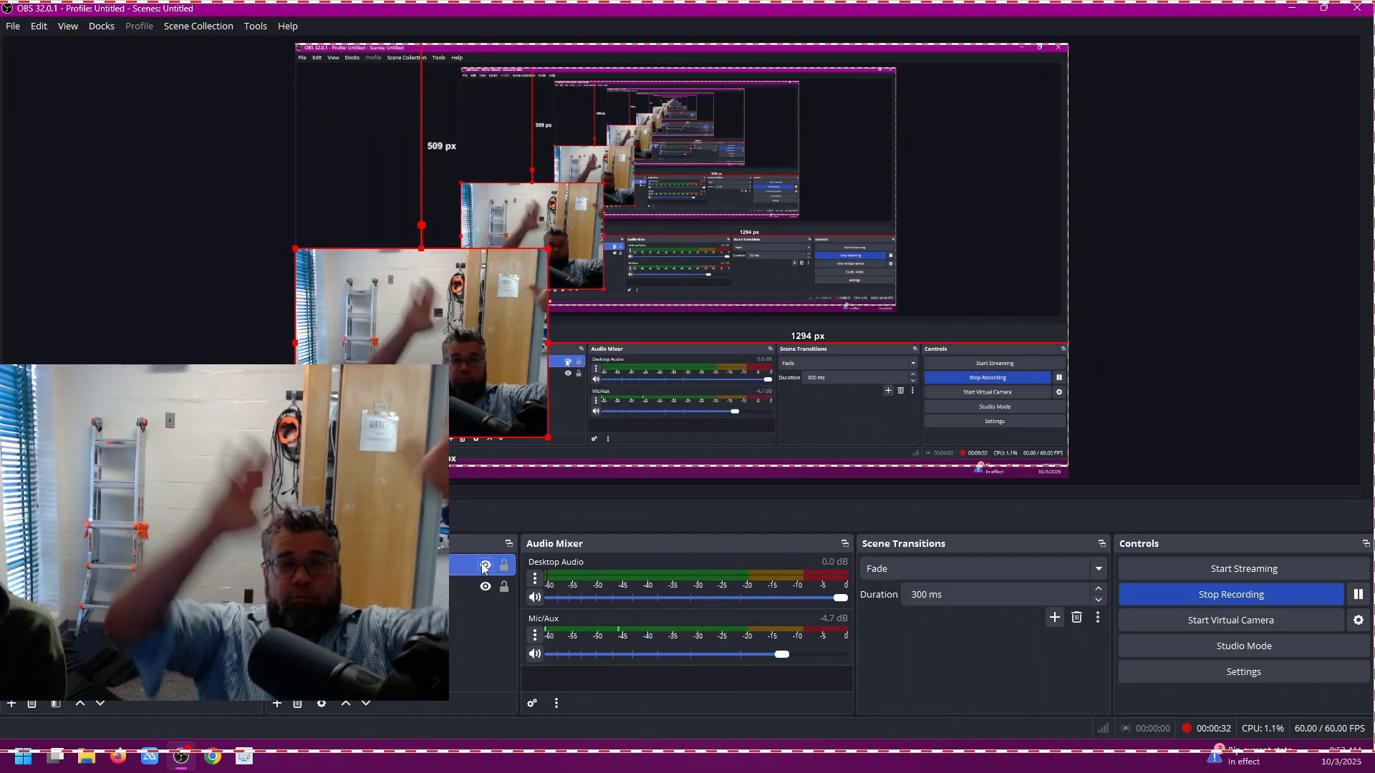
left_click(485, 566)
left_click(447, 586)
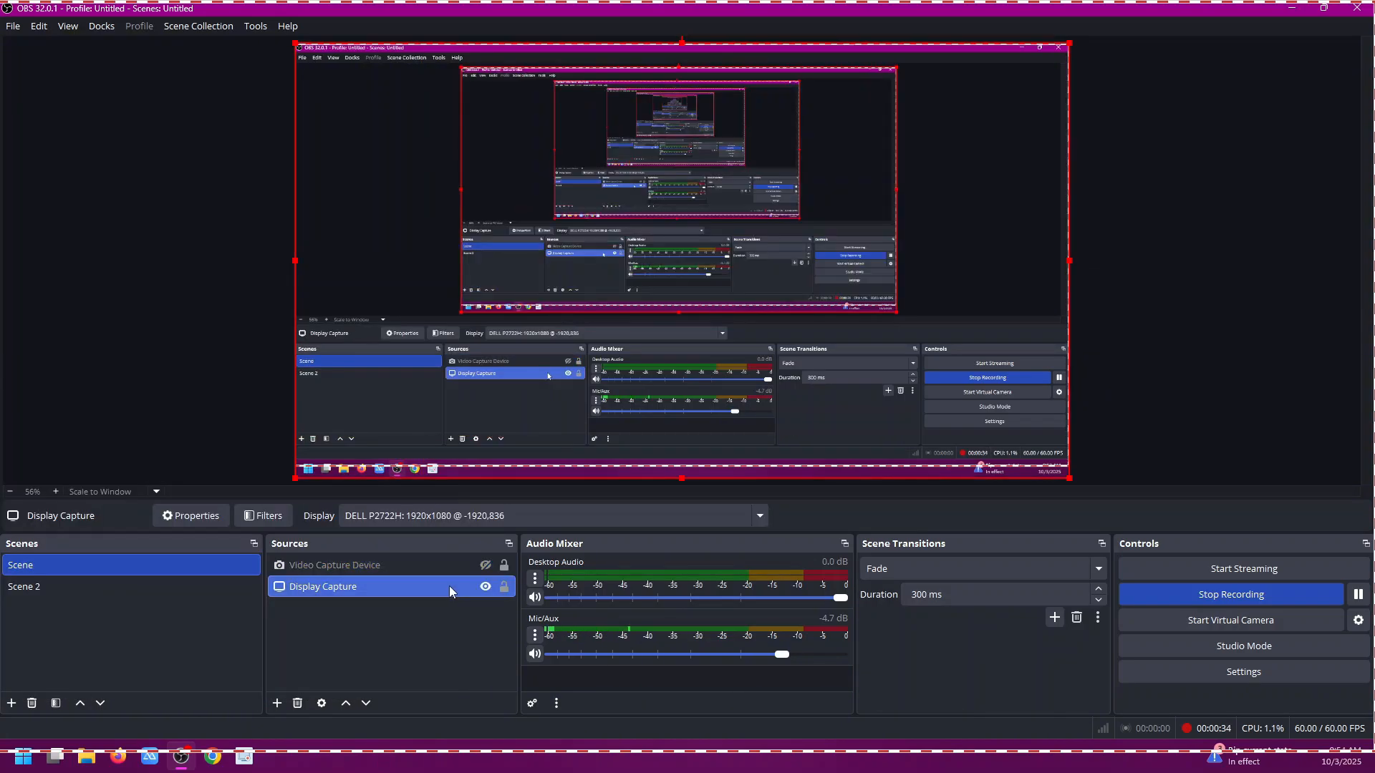
left_click(484, 588)
left_click(485, 588)
Show the Video Capture Device source, reorder it below Display Capture and back above it, and hide it again
left_click(407, 564)
left_click(476, 565)
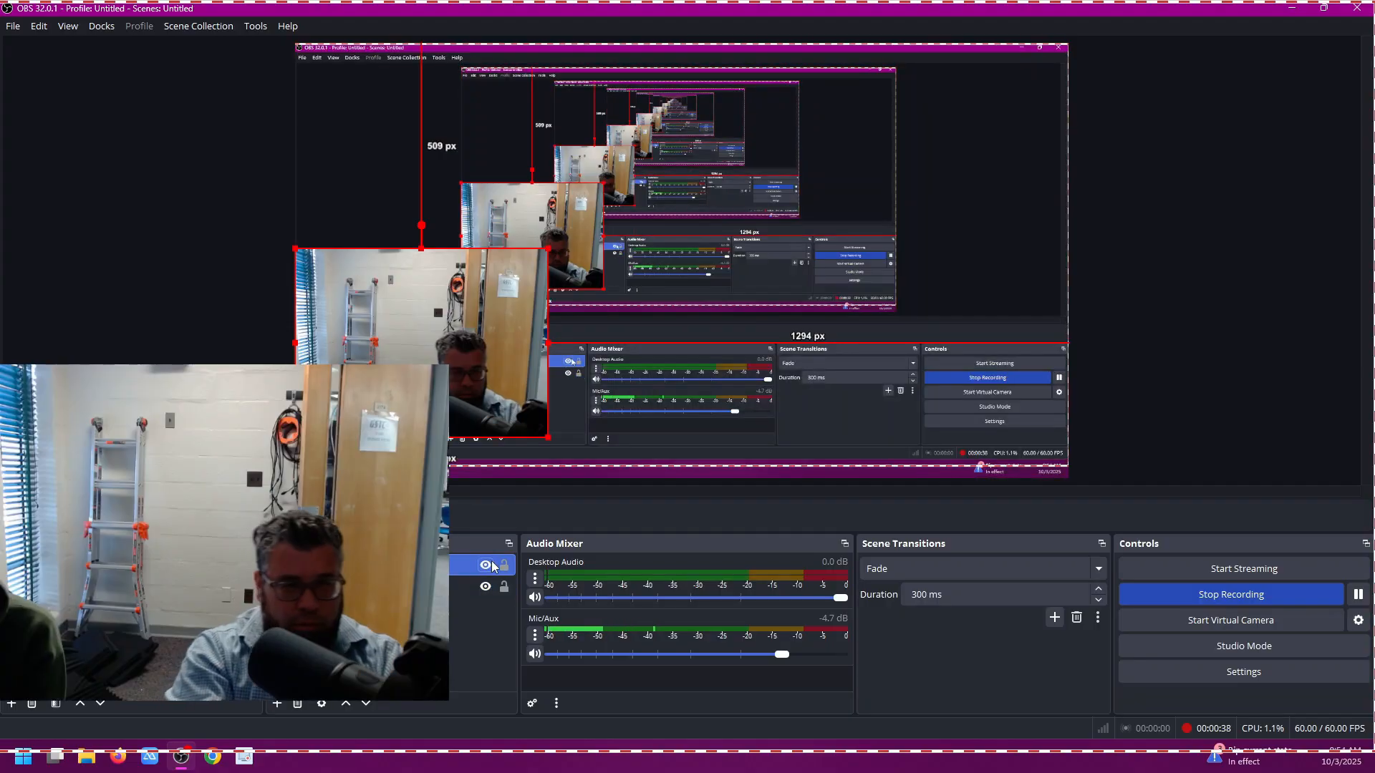
left_click_drag(406, 565, 384, 612)
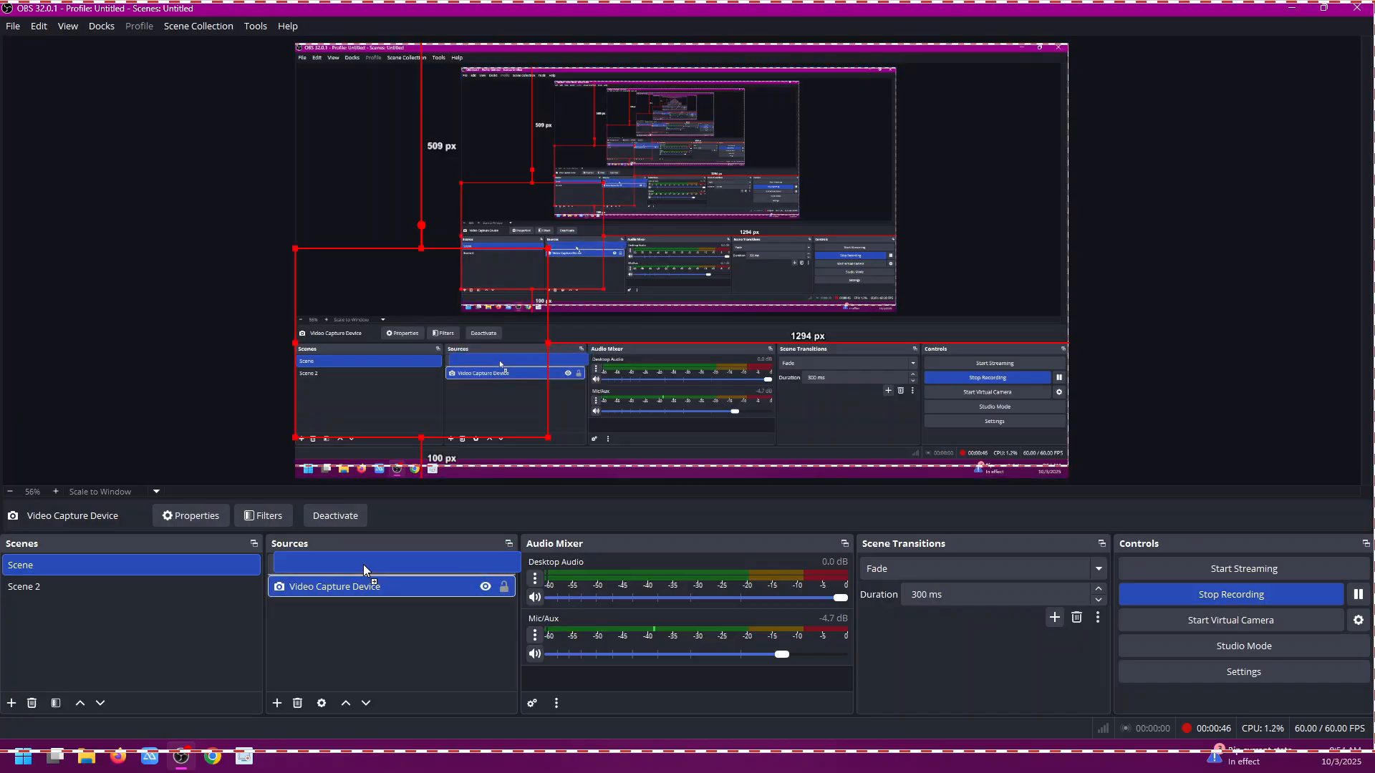
left_click_drag(363, 586, 364, 565)
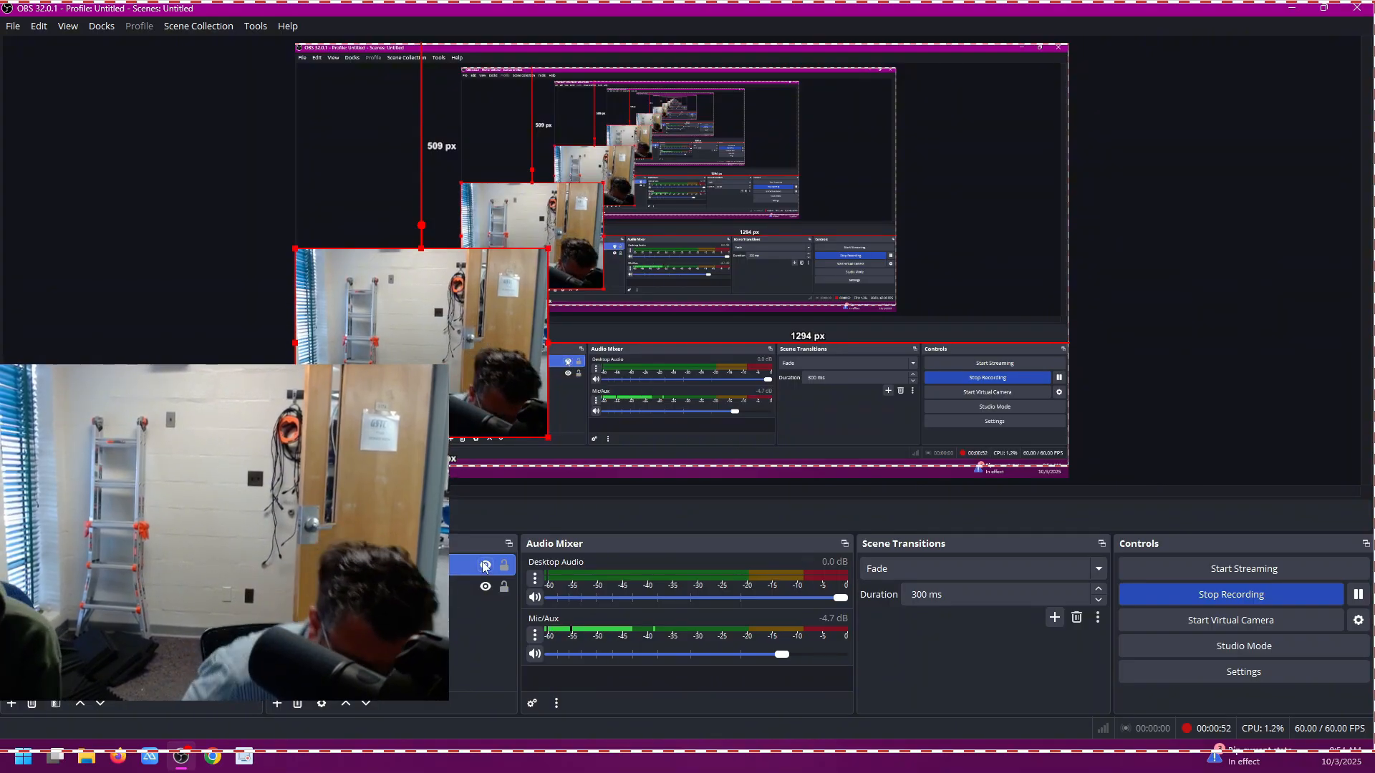
left_click(485, 566)
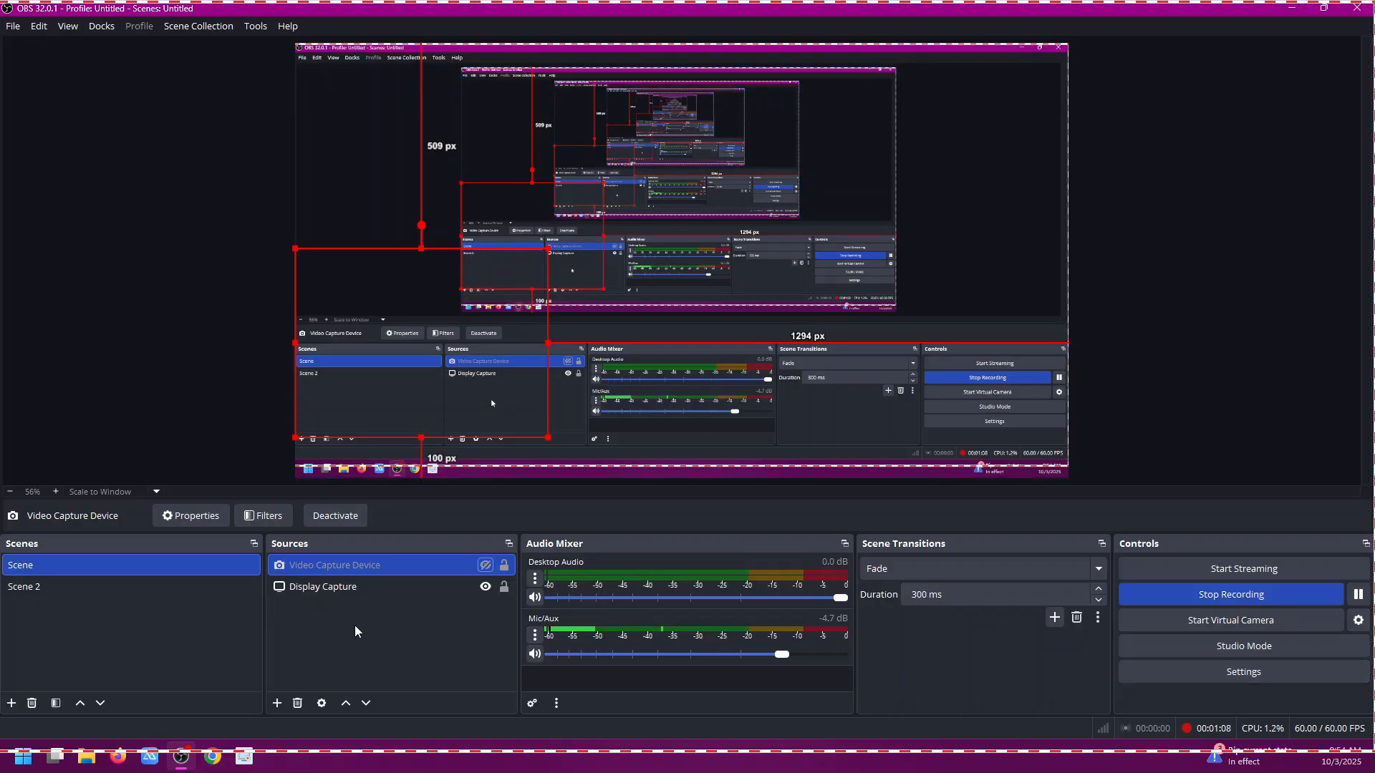
Show the Video Capture Device source, move it to the horizontal centre of the canvas and stretch it wider without keeping proportions
left_click(486, 568)
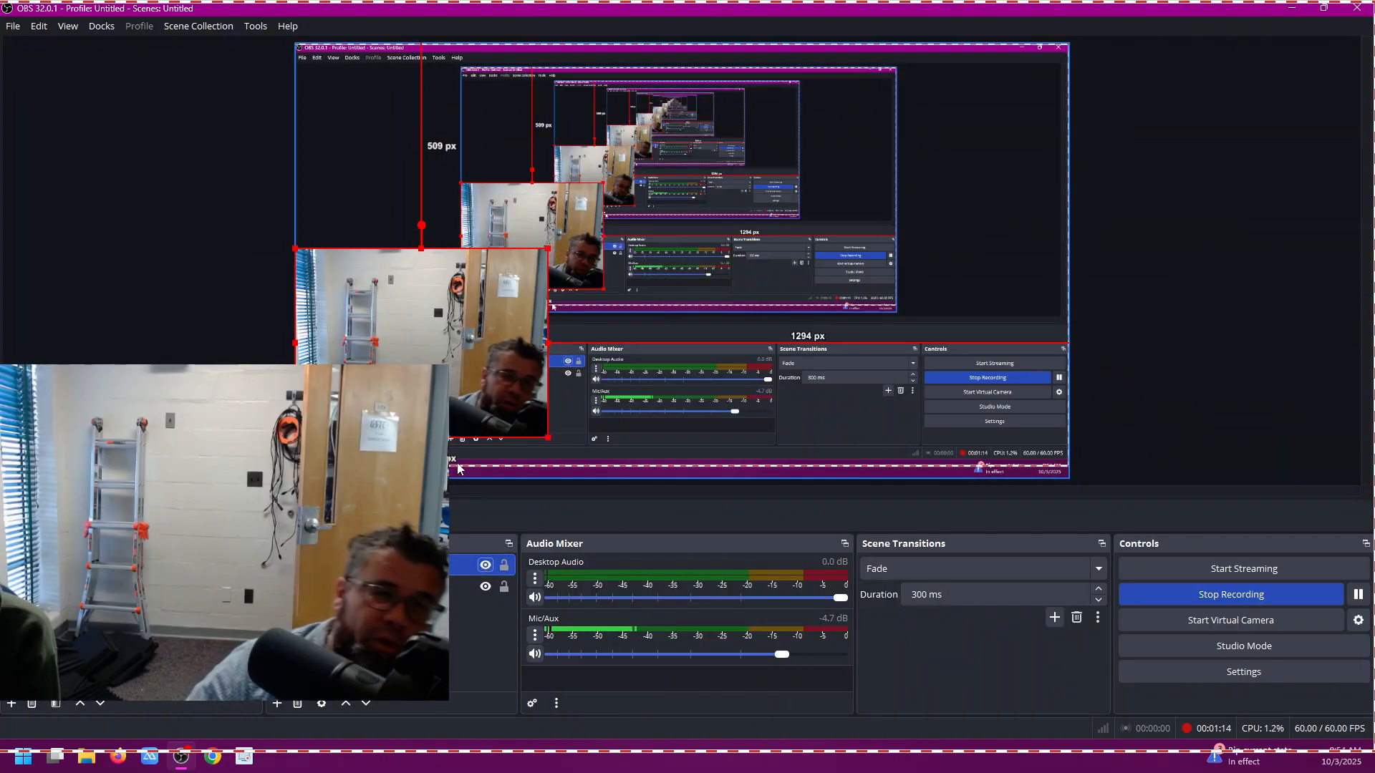
left_click_drag(411, 355, 672, 336)
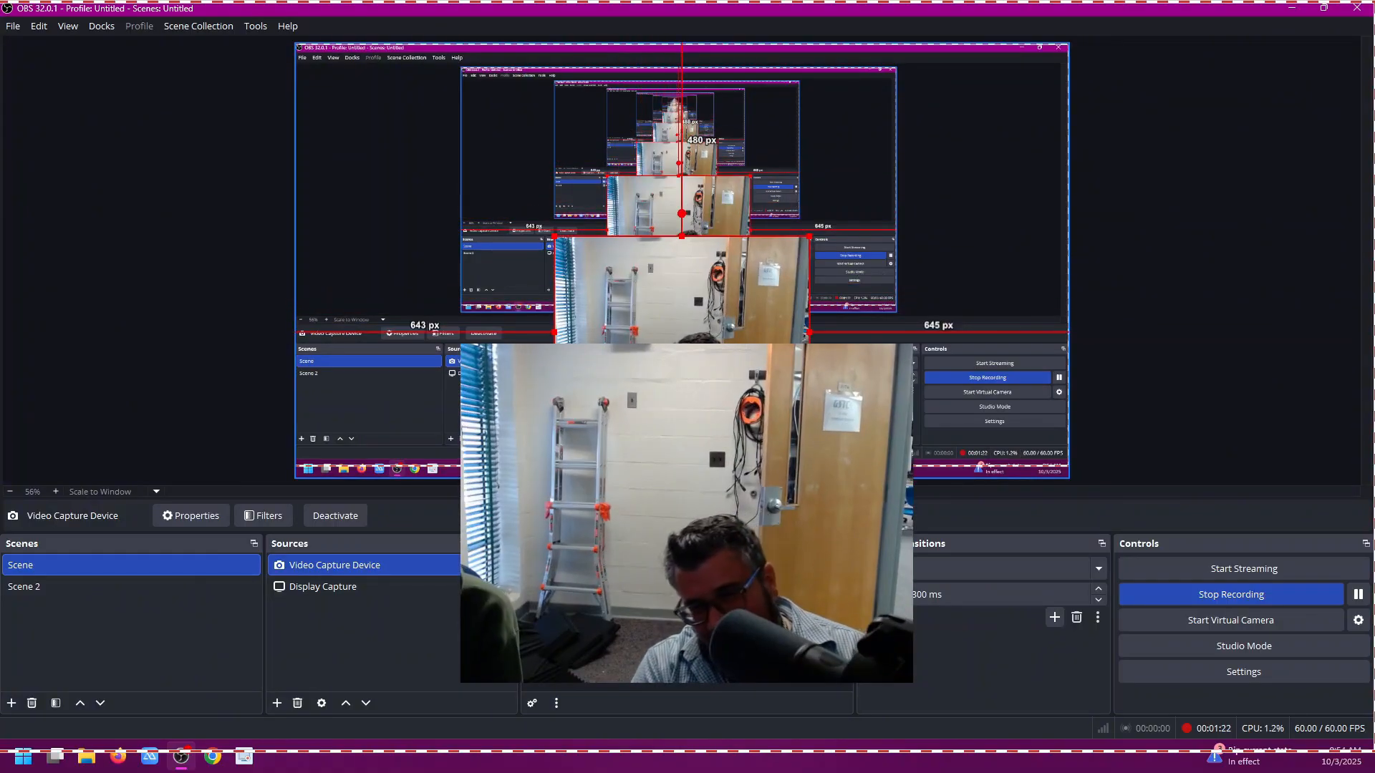
key("shift")
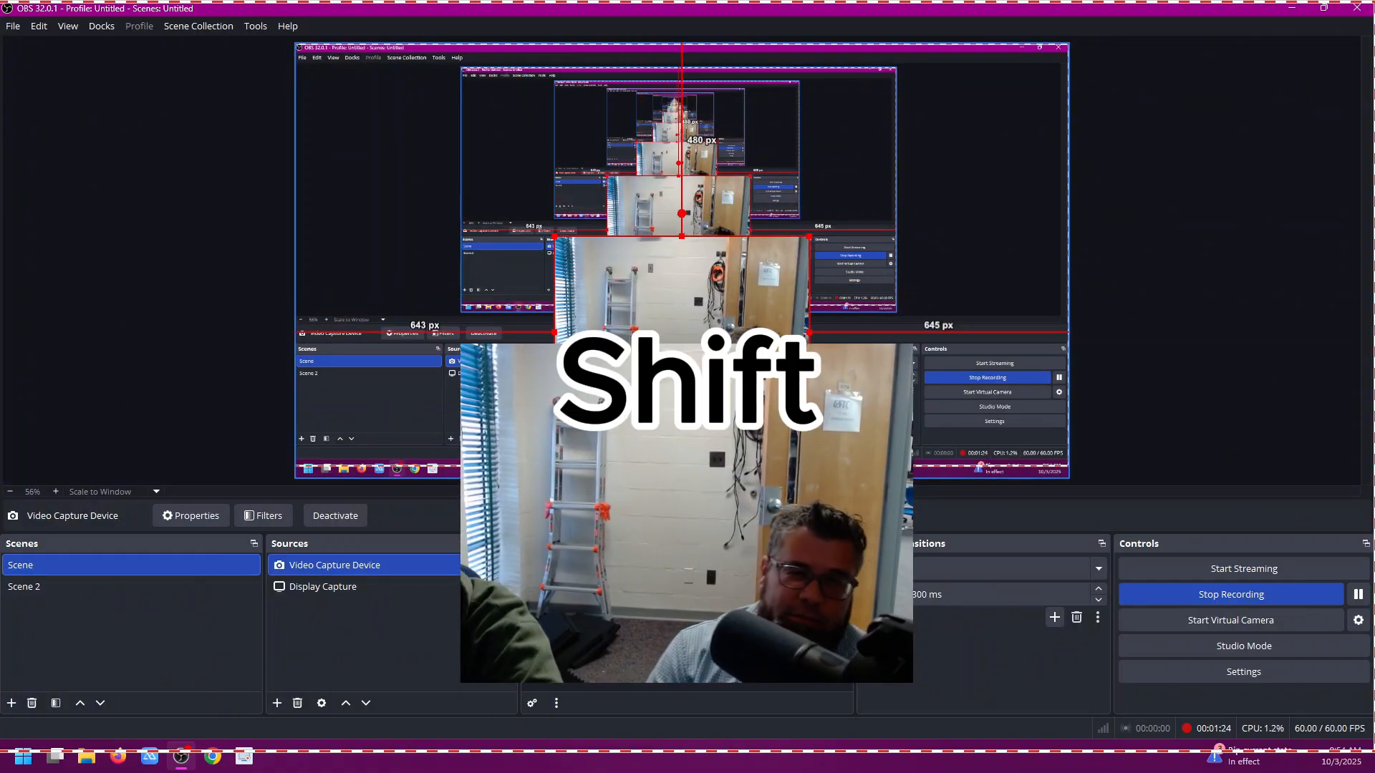
left_click_drag(810, 333, 839, 337)
Move the webcam image to the canvas's upper-left corner and resize it to leave about 1264 px to its right and 638 px below
left_click_drag(783, 384, 523, 192)
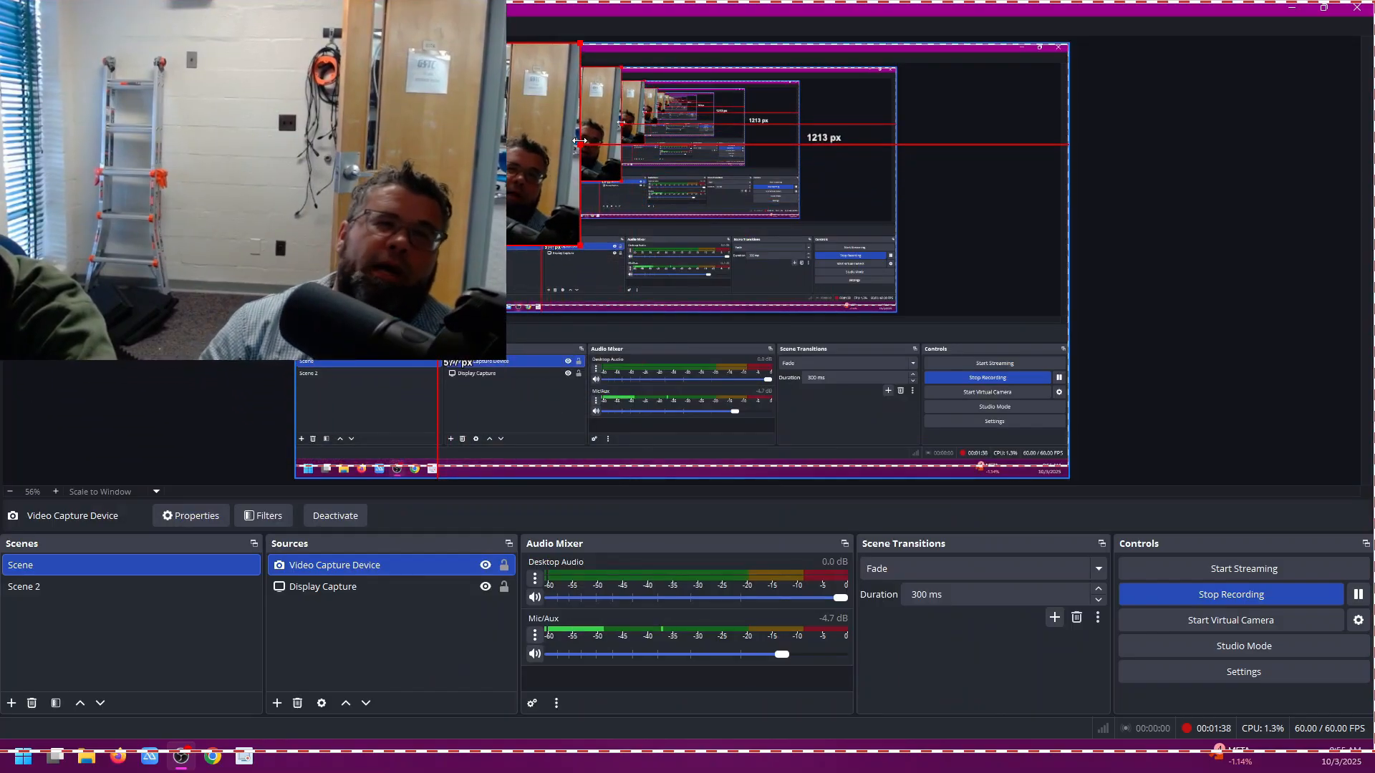
left_click_drag(575, 146, 560, 179)
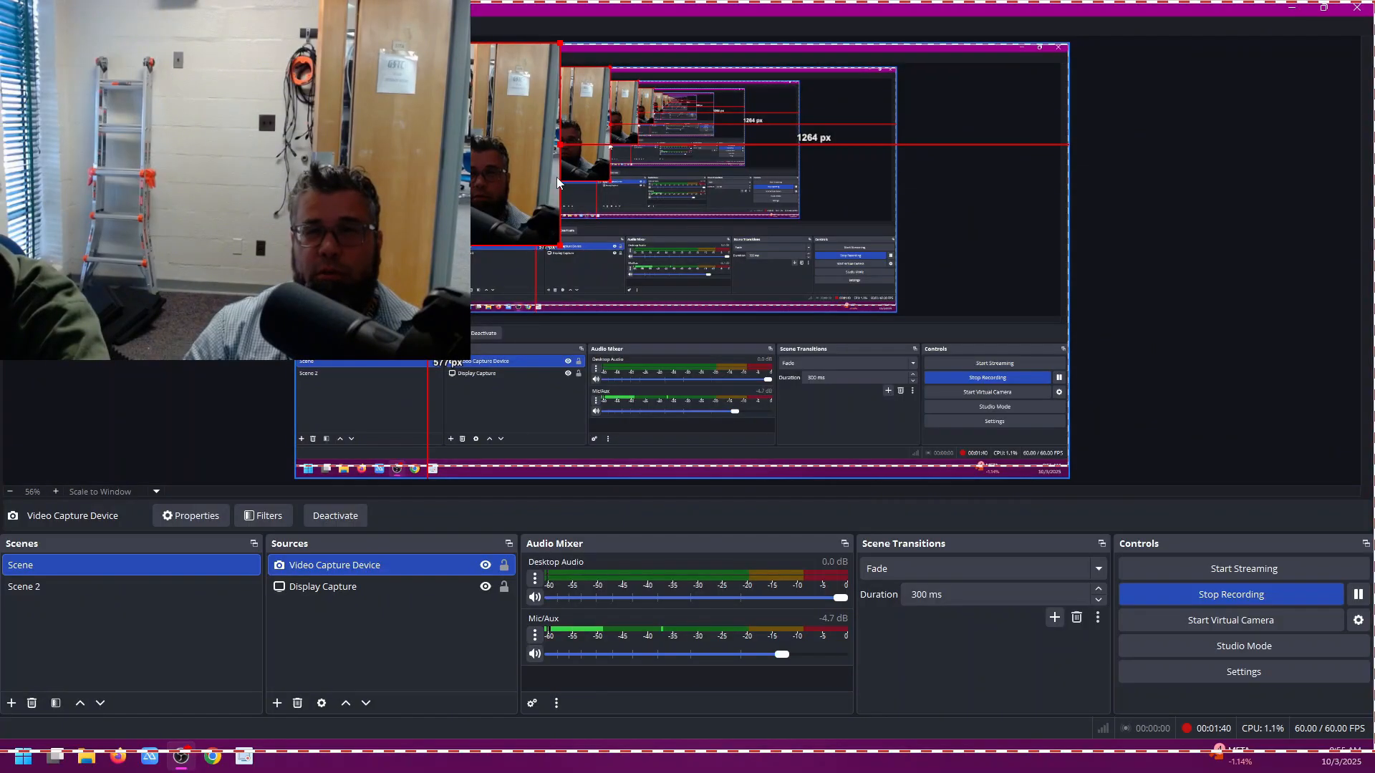
mouse_move(427, 246)
left_mouse_down()
mouse_move(427, 185)
mouse_move(428, 221)
left_mouse_up()
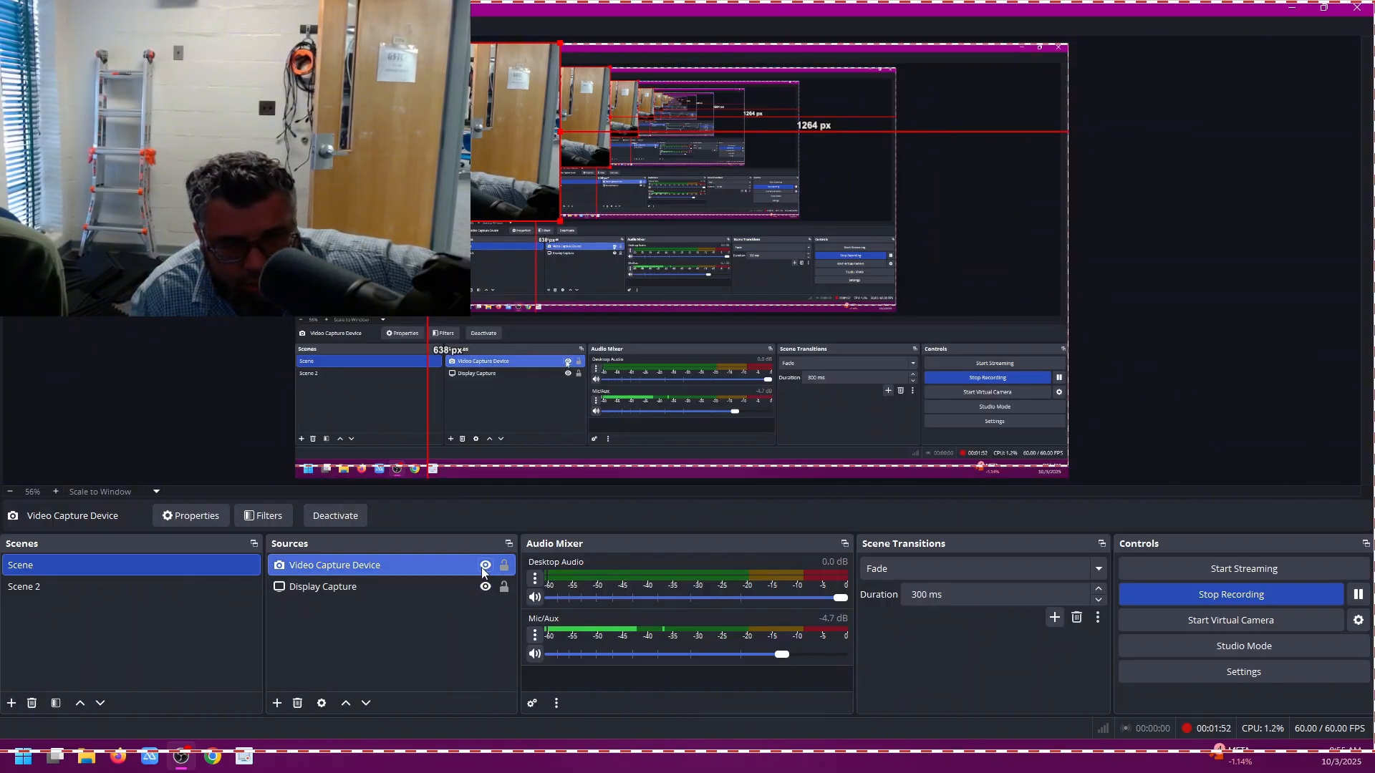
Toggle the Video Capture Device source's visibility off and on, and leave it hidden in the scene
left_click(414, 589)
left_click(416, 572)
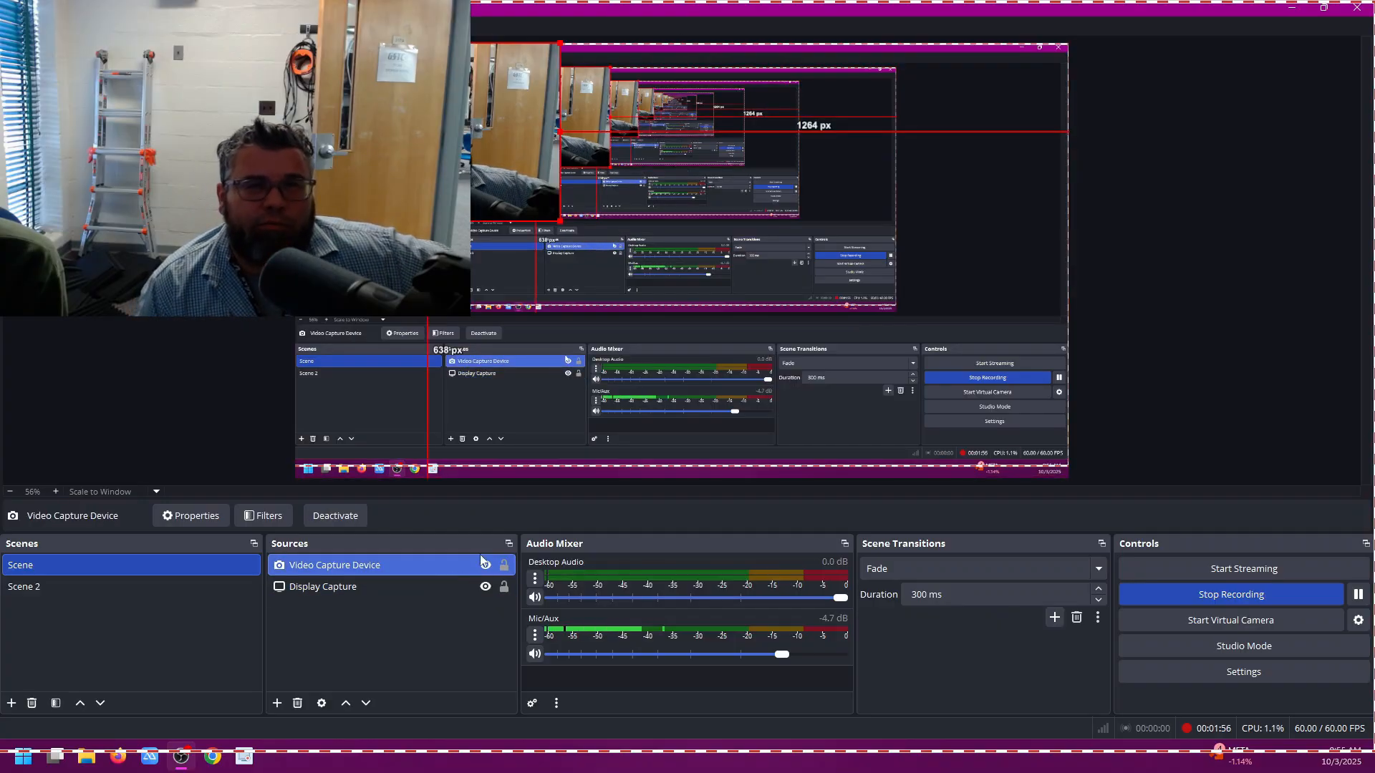
left_click(485, 565)
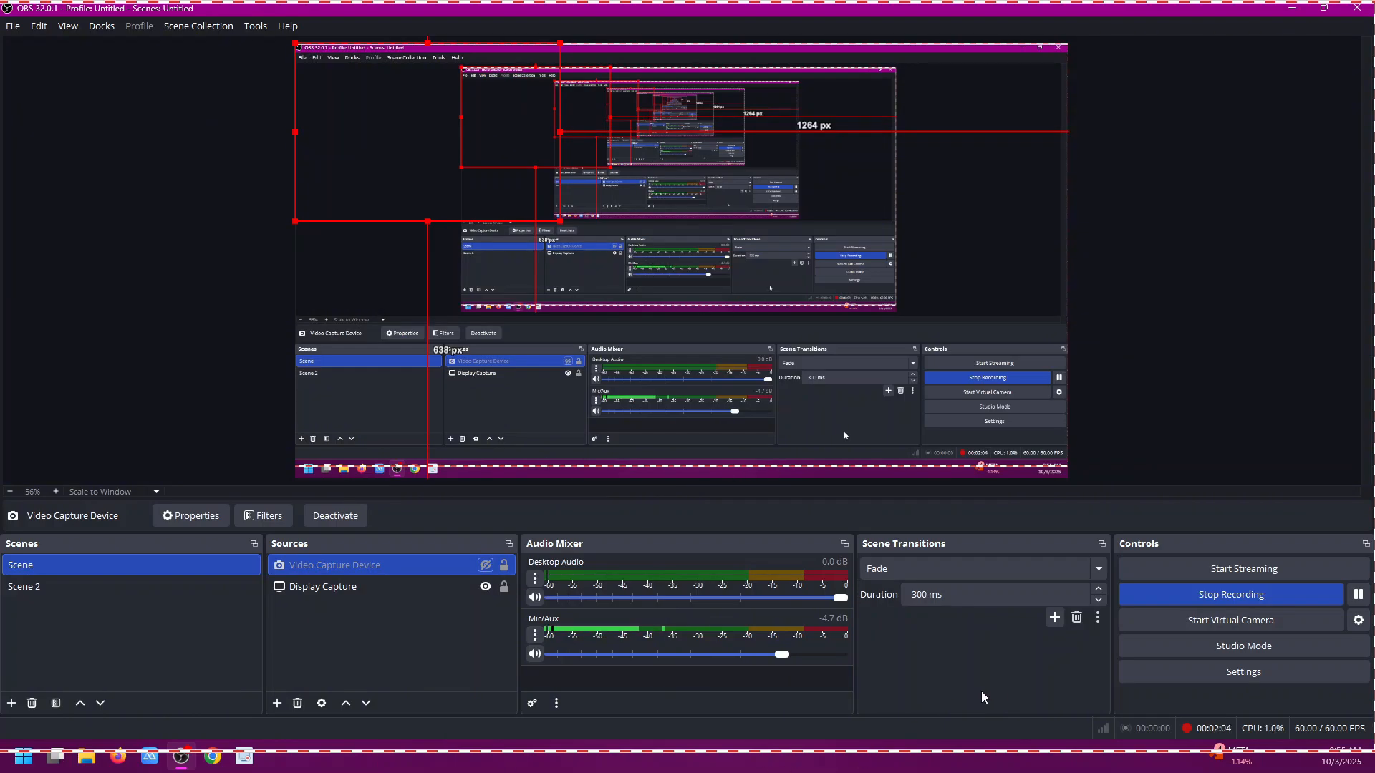
left_click(485, 566)
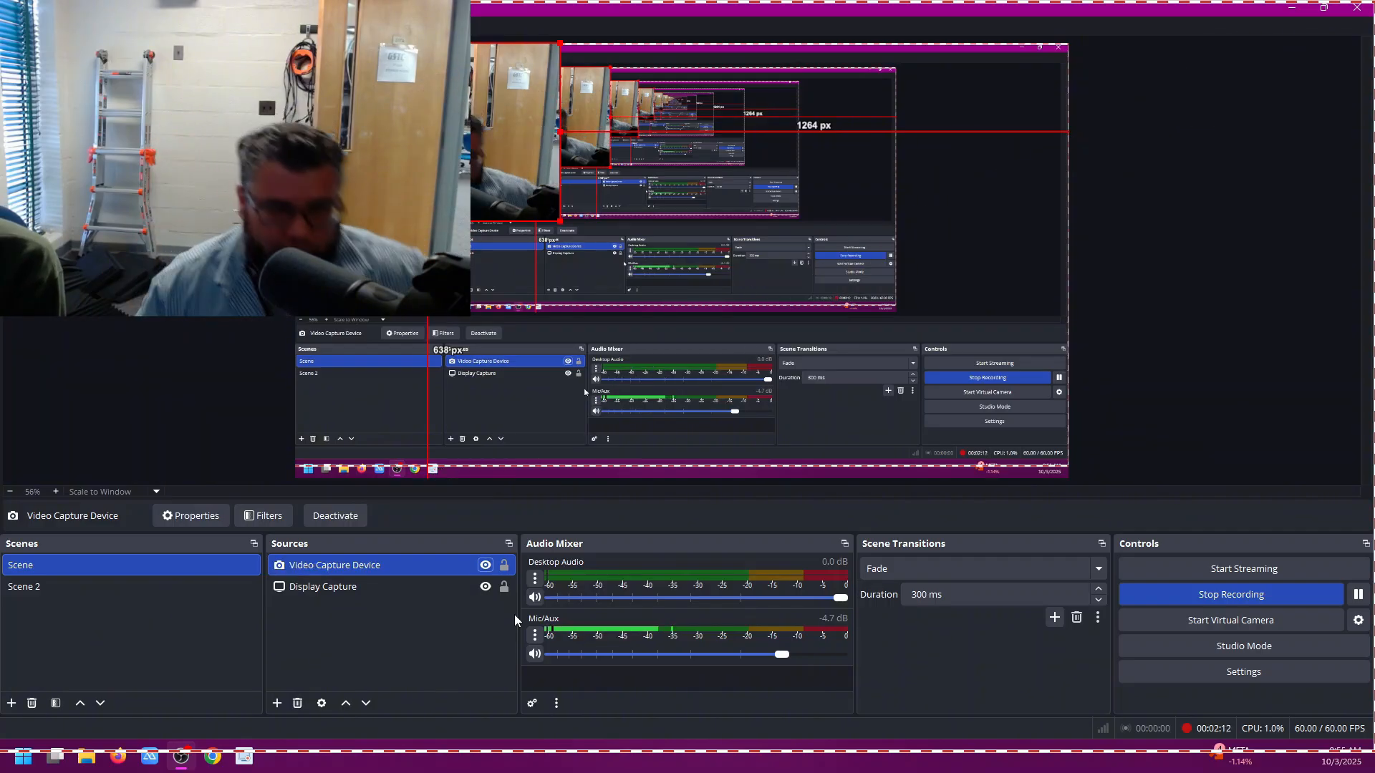
left_click(486, 566)
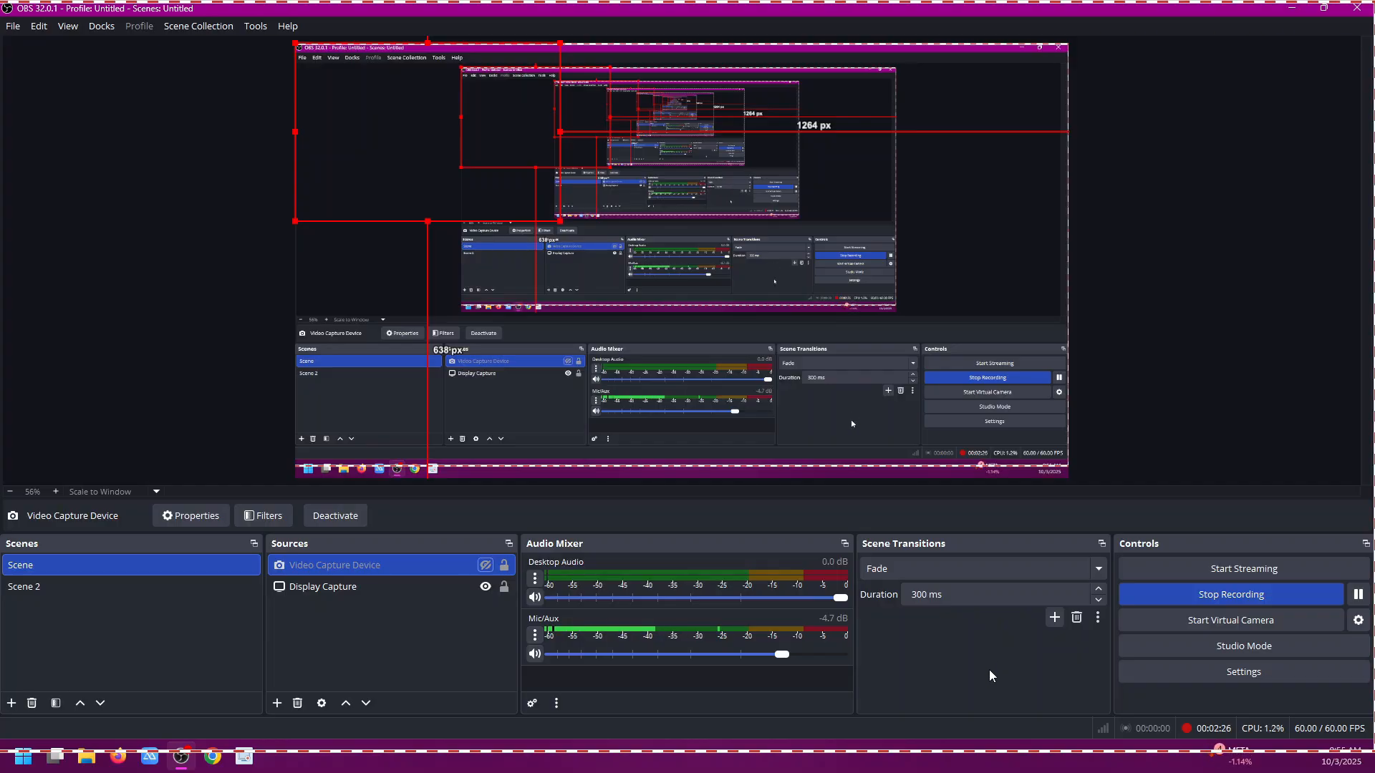
Open the settings and review the Appearance, Stream and Output pages, including the streaming, recording and replay buffer options
left_click(1173, 673)
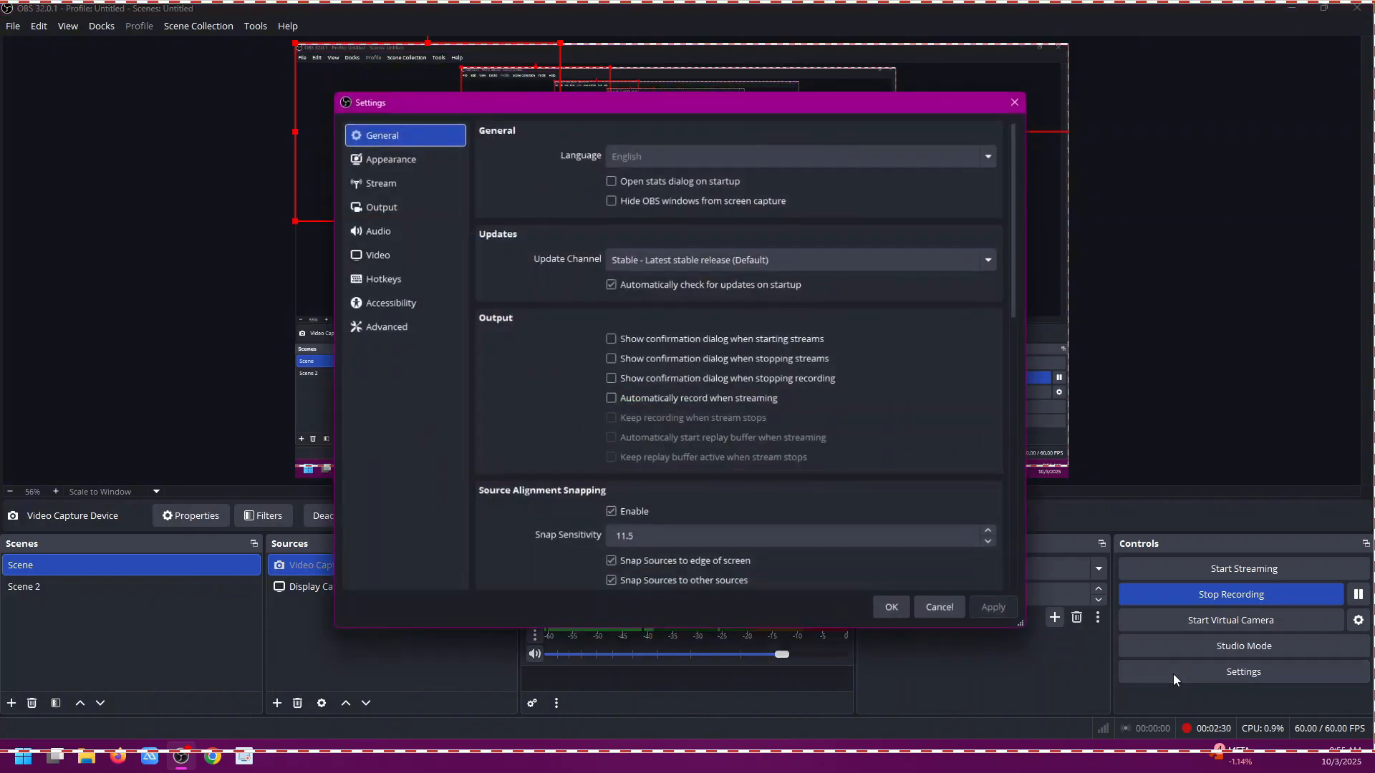
left_click(384, 157)
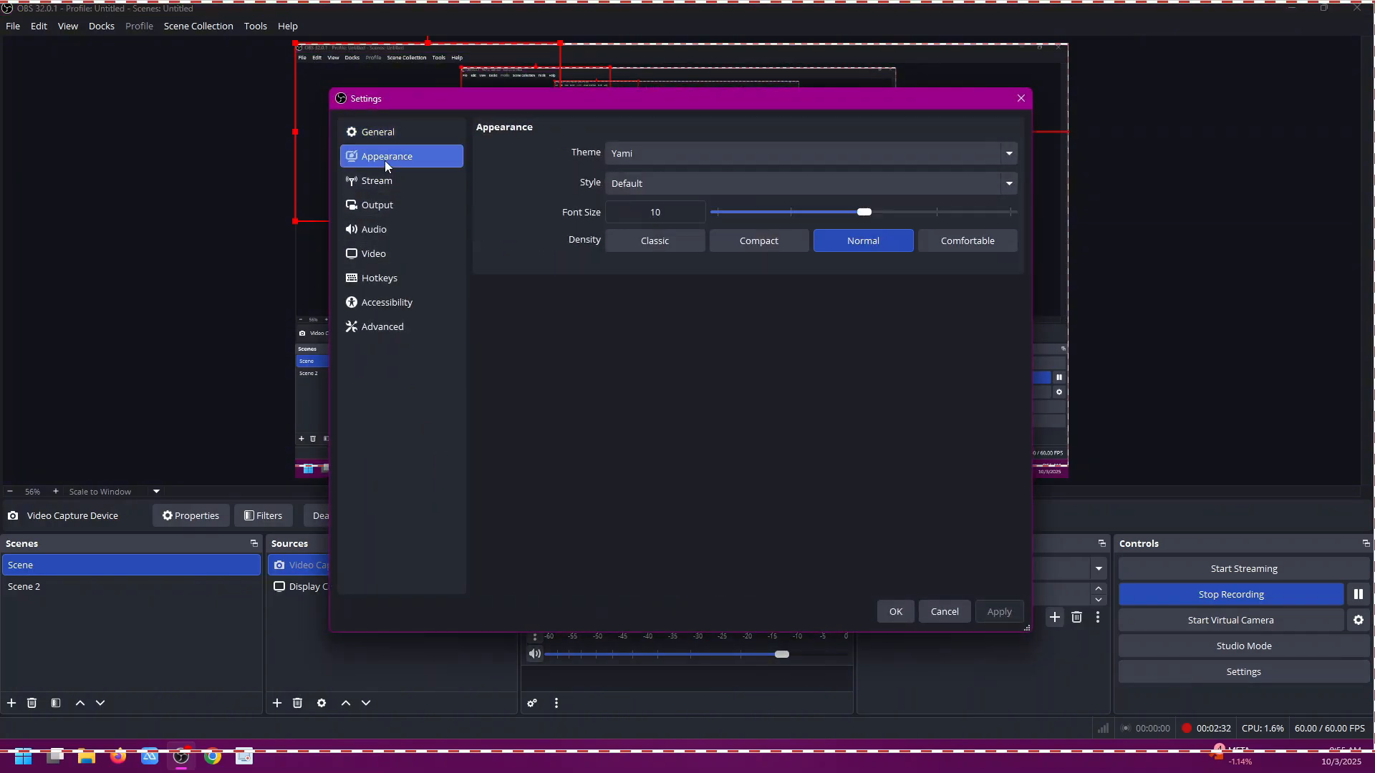
left_click(387, 183)
left_click(390, 203)
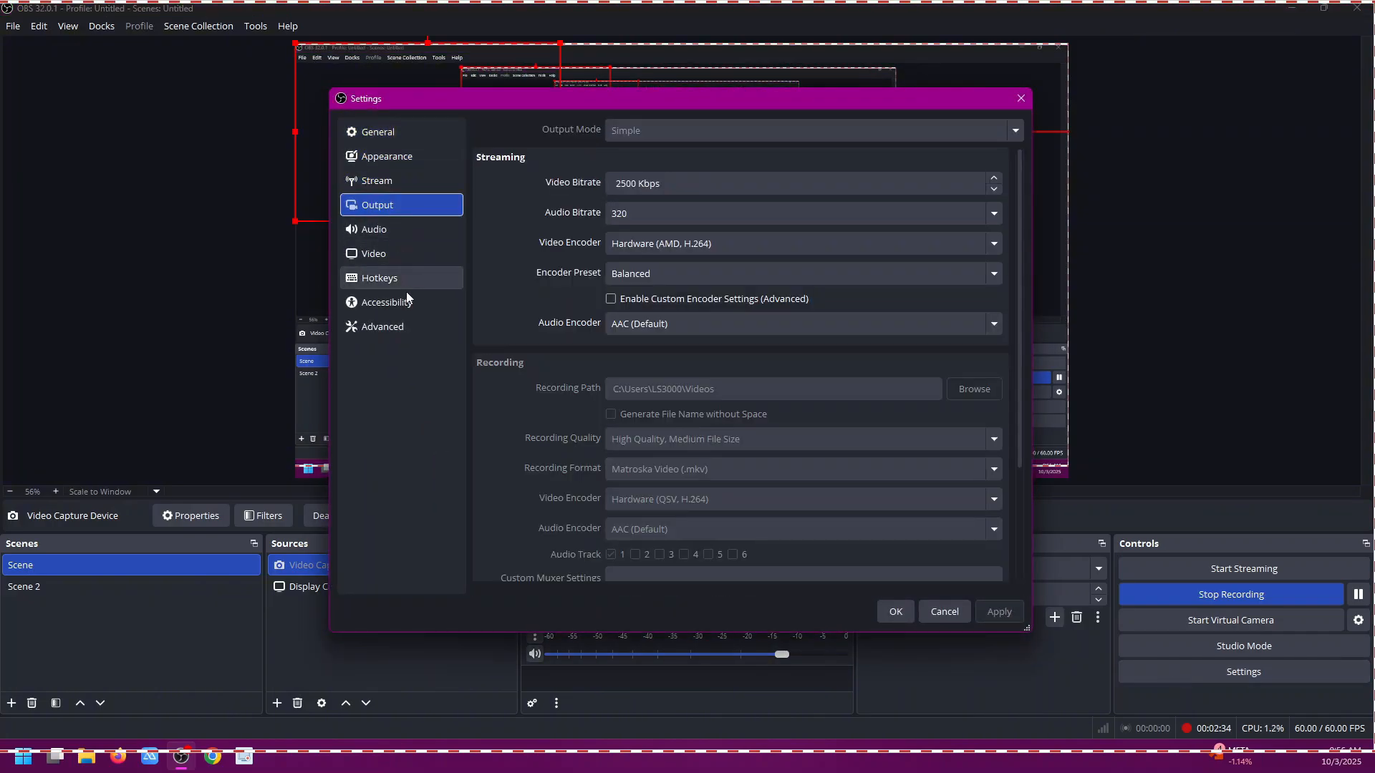
scroll(475, 398, "down", 3)
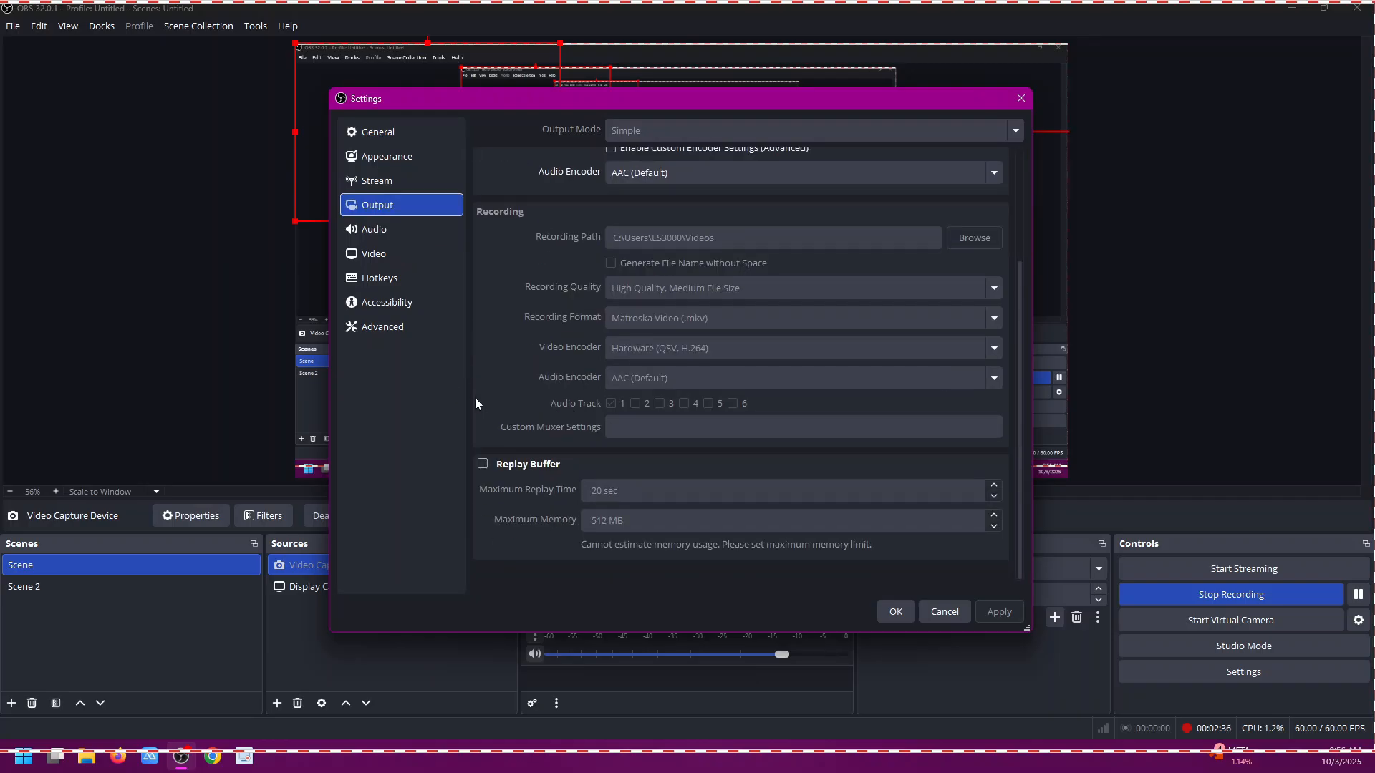
scroll(474, 398, "up", 3)
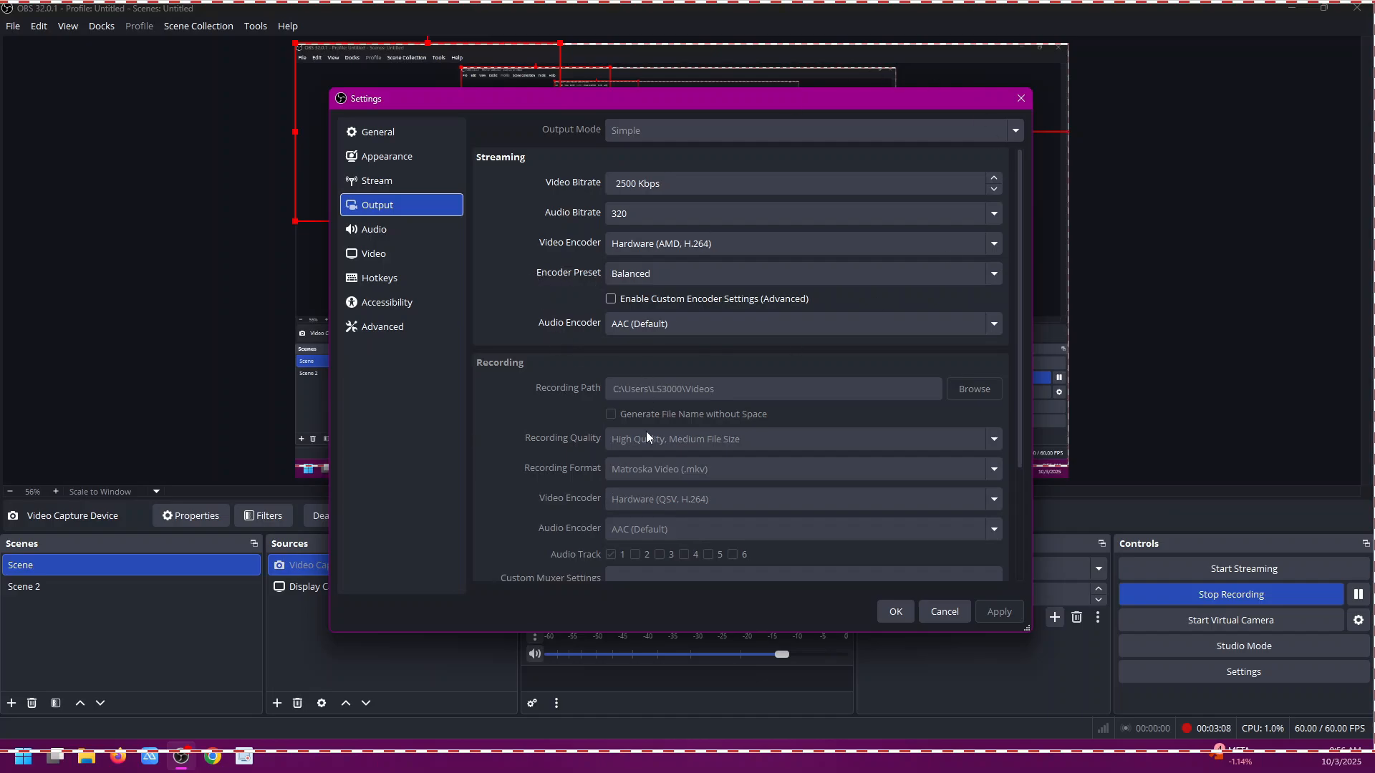
scroll(874, 302, "down", 3)
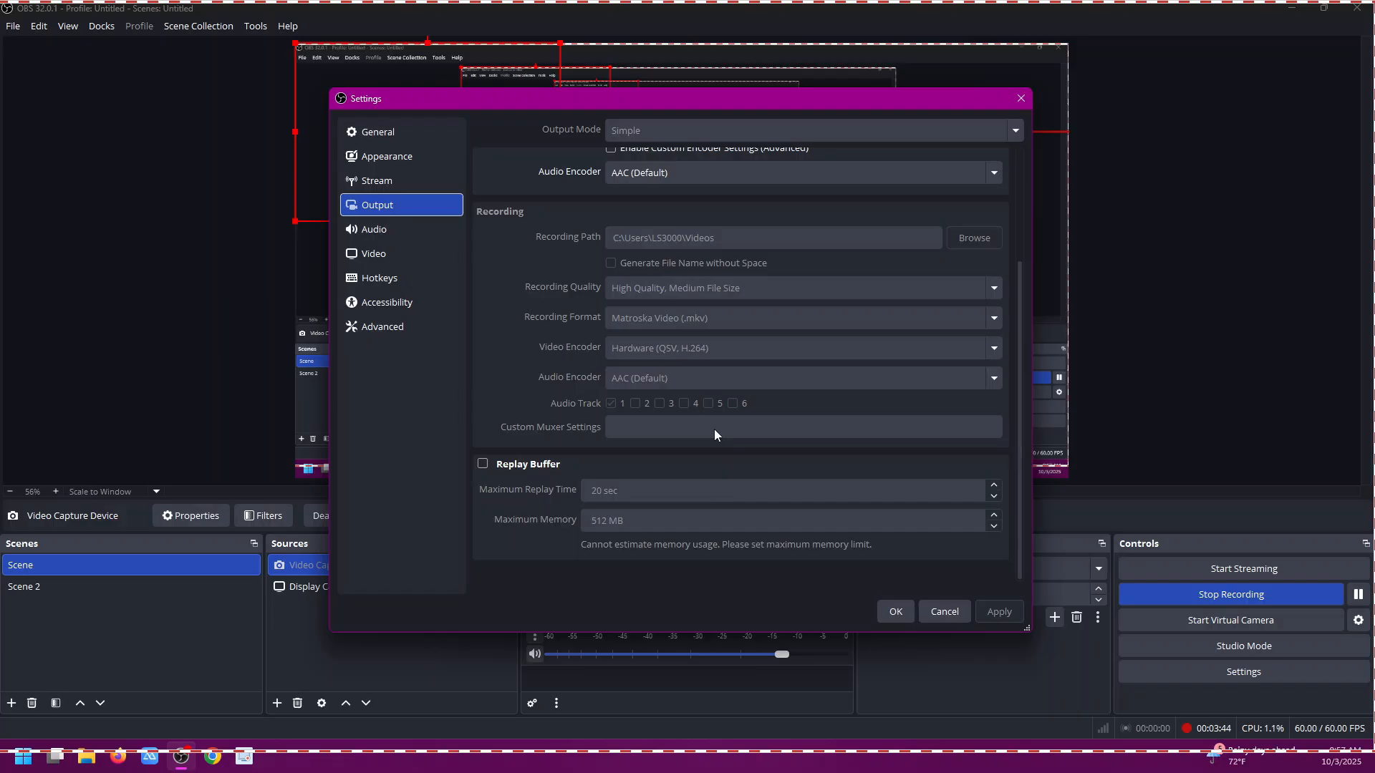
Review the global audio devices and the video resolution and FPS settings, and close the settings dialog
left_click(358, 232)
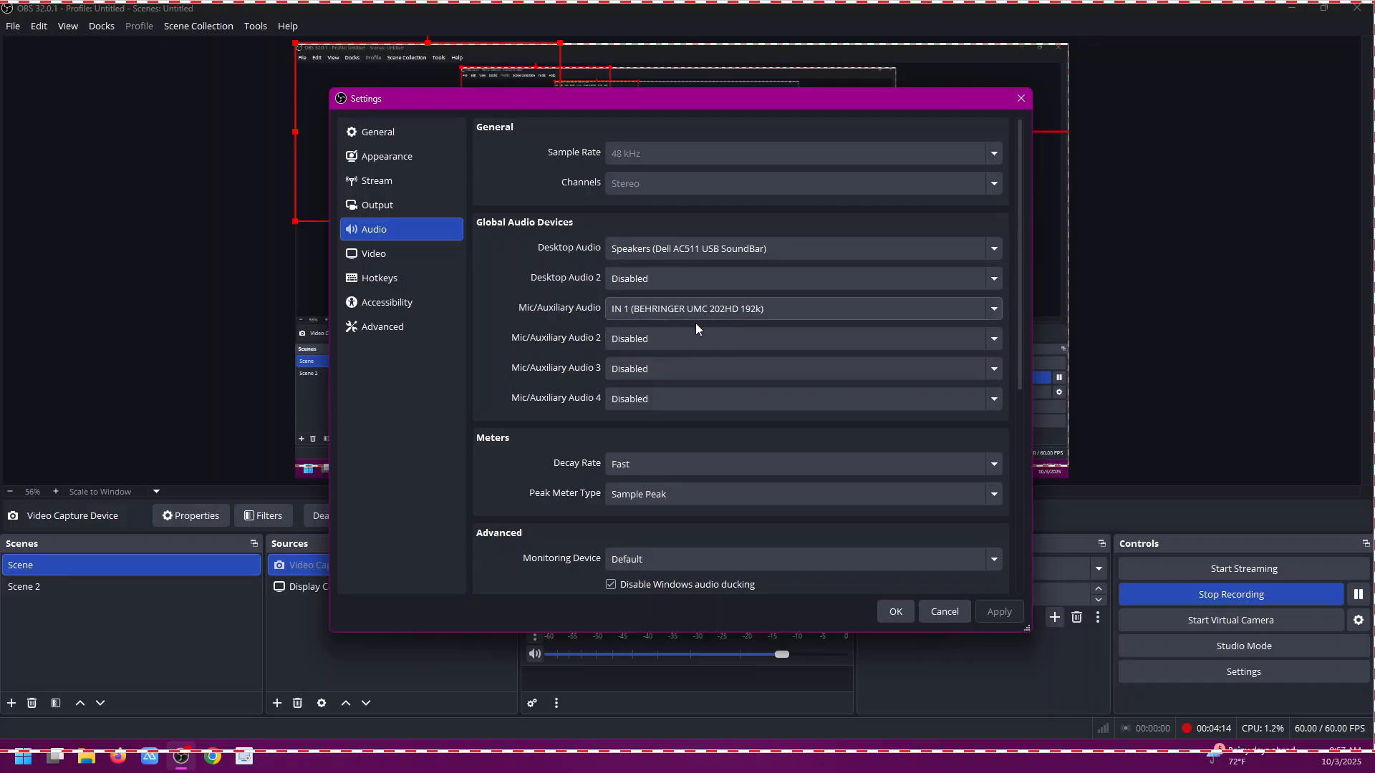
left_click(374, 258)
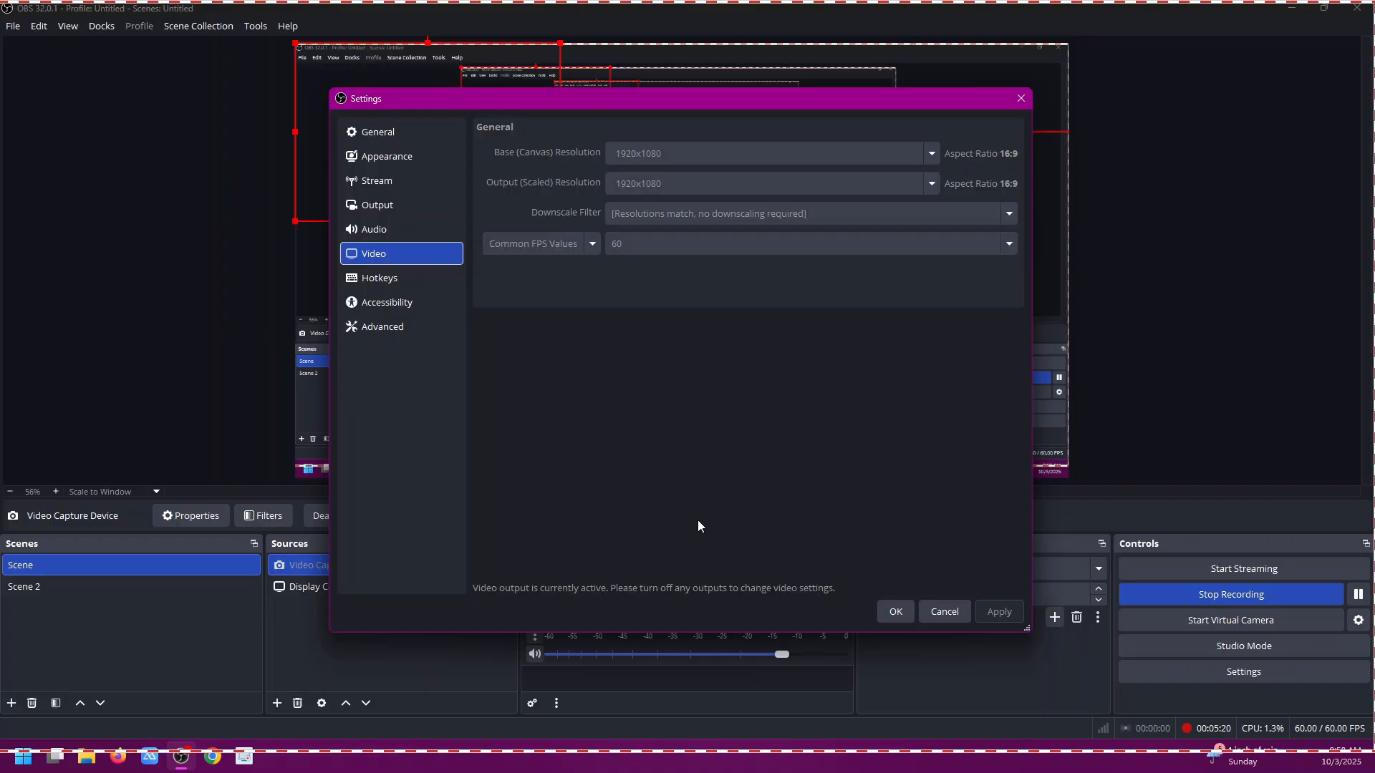
left_click(905, 611)
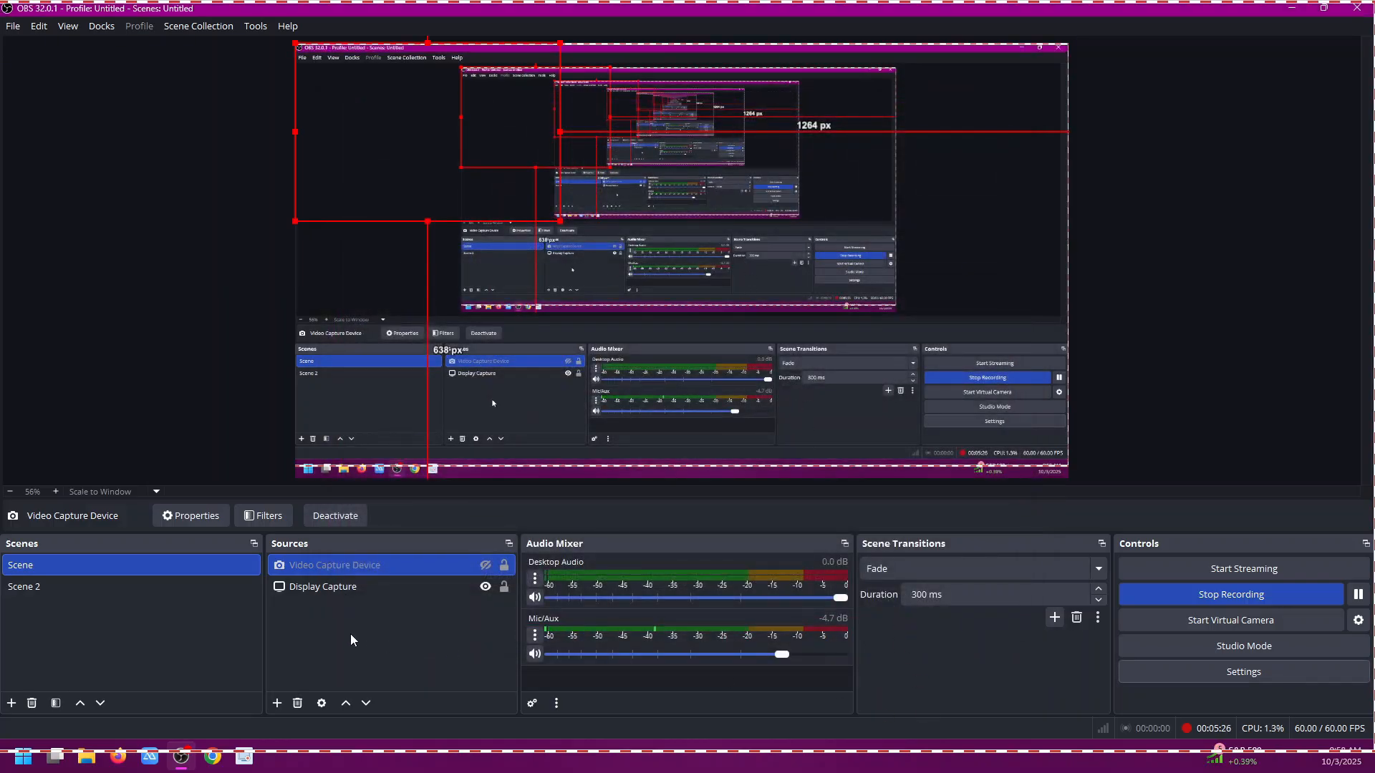